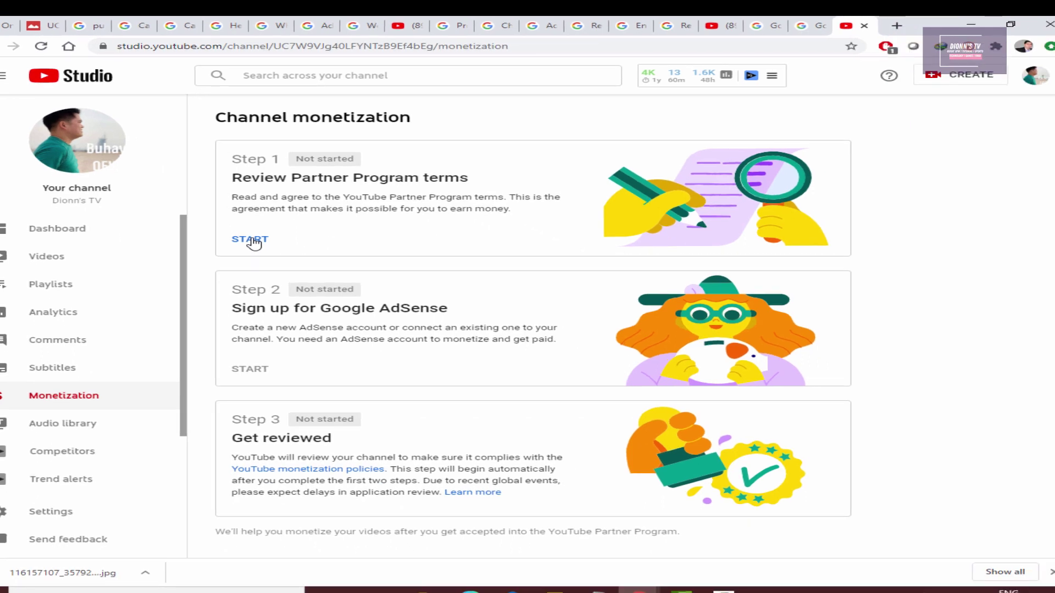
# - Review the YouTube Partner Program terms, tick the acceptance box and accept them to complete Step 1
pyautogui.click(250, 239)
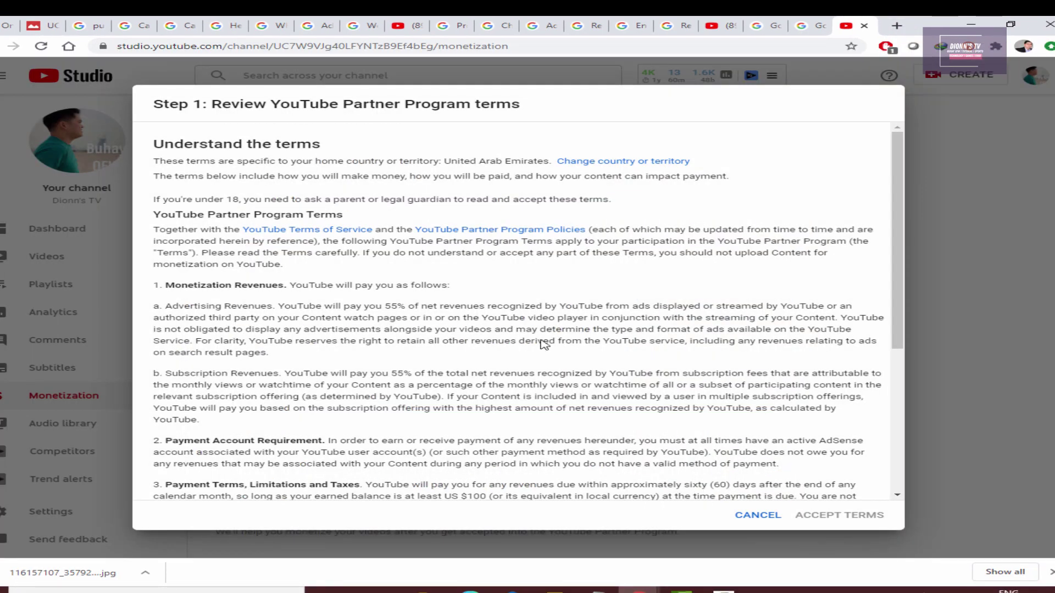
pyautogui.scroll(-7, 544, 344)
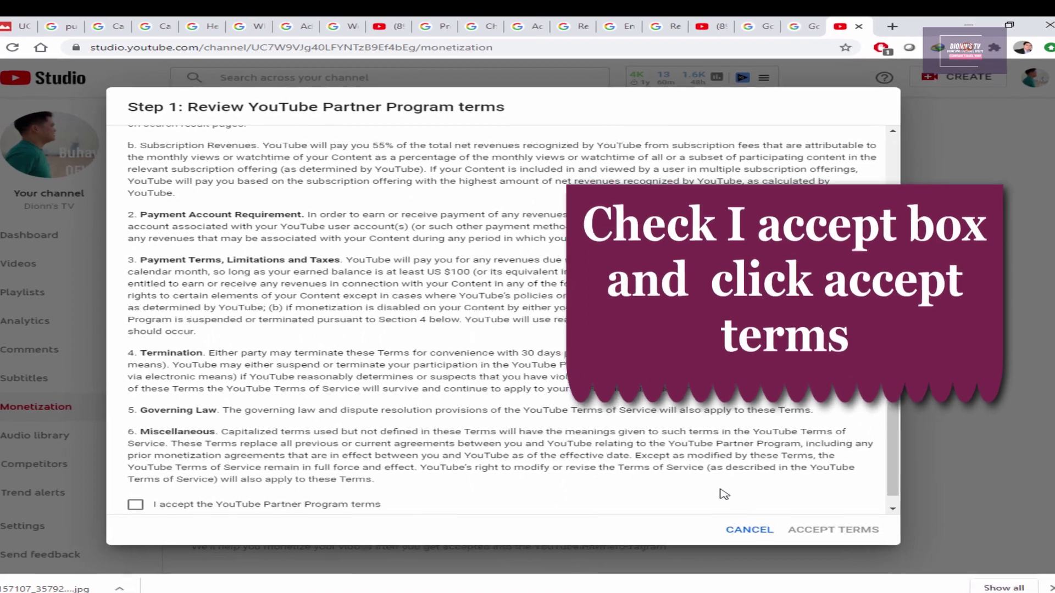
pyautogui.click(135, 504)
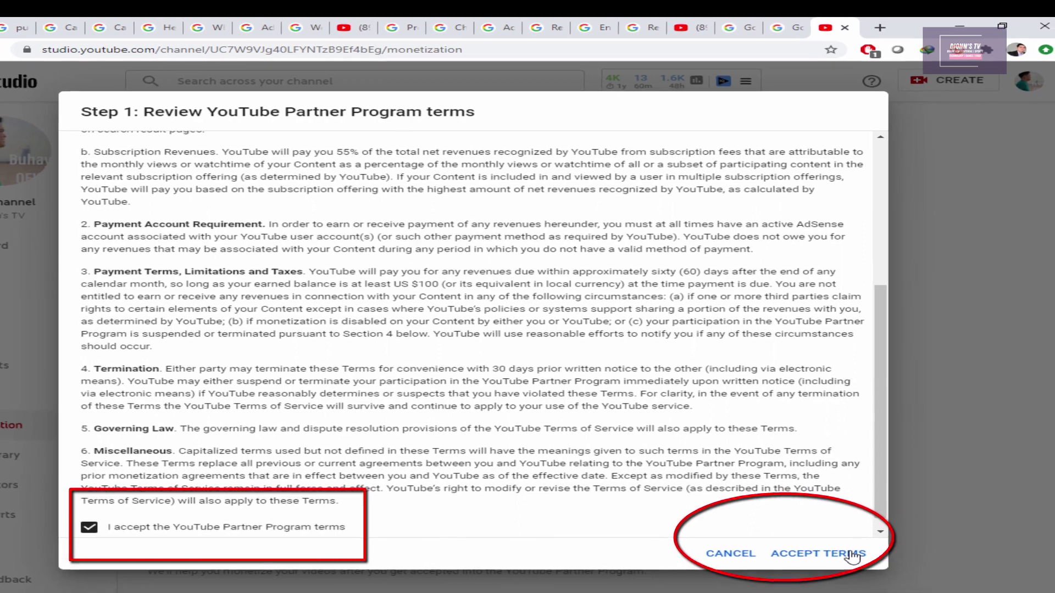
pyautogui.click(855, 560)
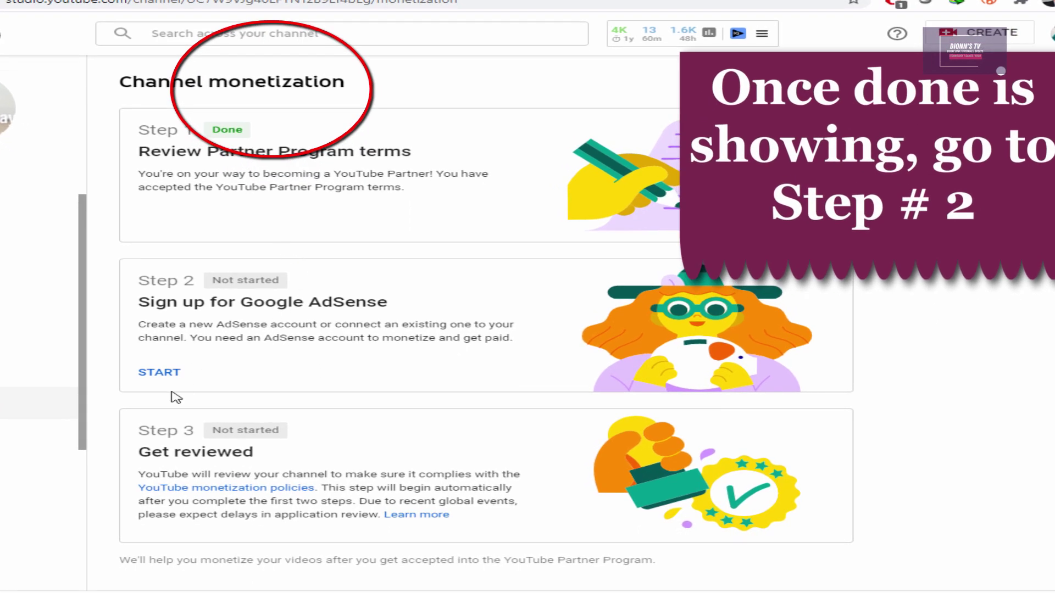
# - Start Step 2's AdSense sign-up, answer 'No, I don't have an existing account', and continue
pyautogui.click(147, 373)
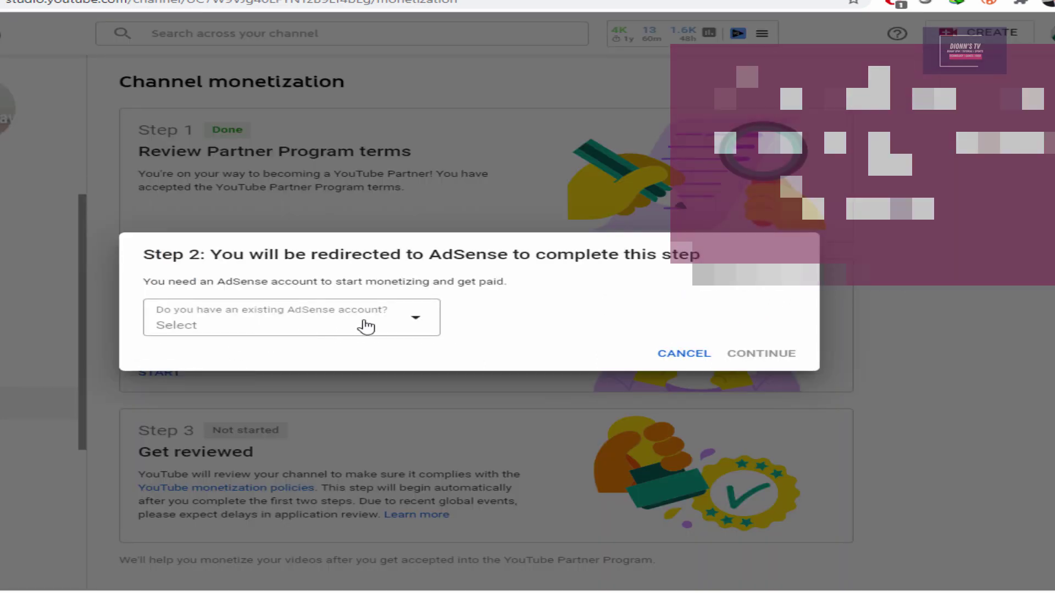
pyautogui.click(401, 322)
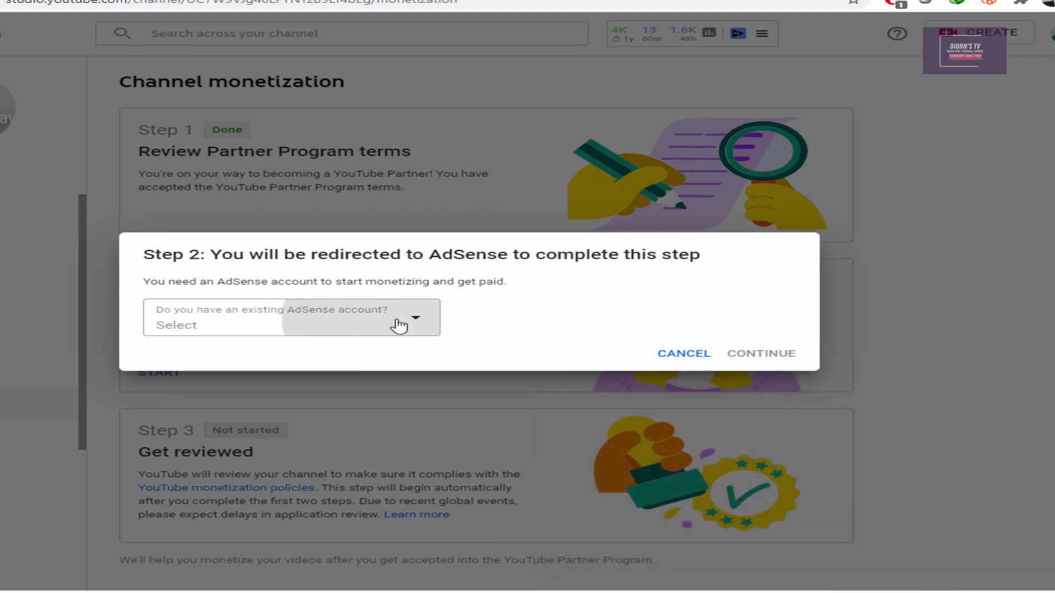
pyautogui.click(400, 322)
pyautogui.click(247, 339)
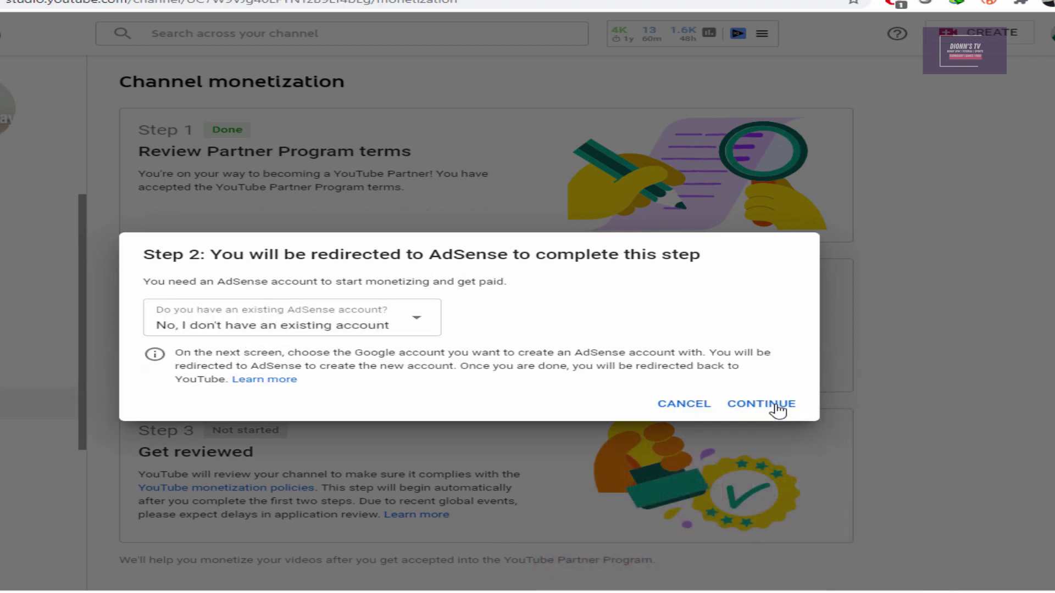
pyautogui.click(776, 405)
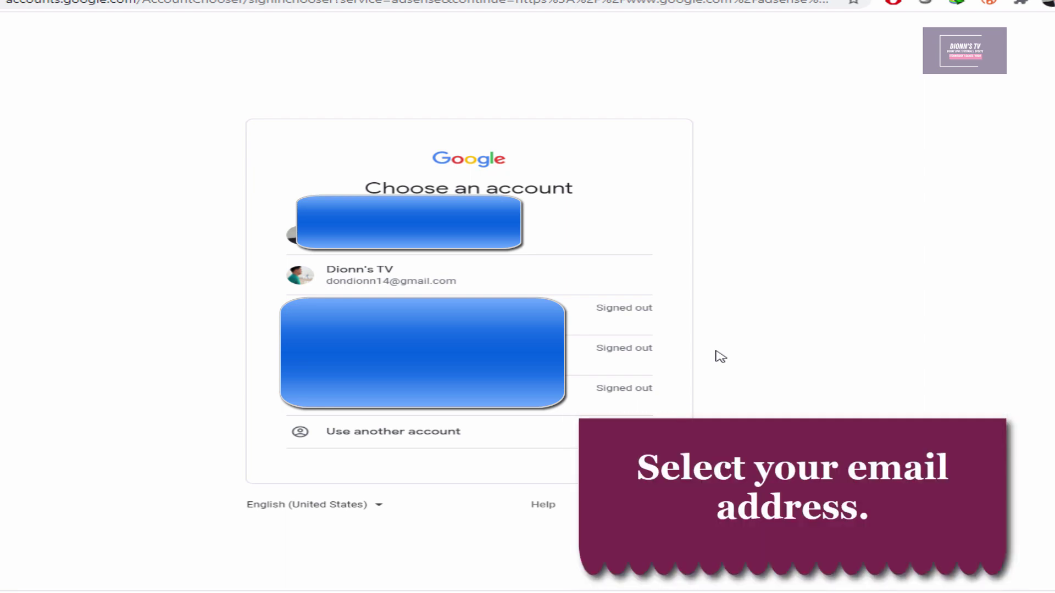
# - Choose the channel's Google account to continue to the AdSense Sign Up form
pyautogui.click(391, 283)
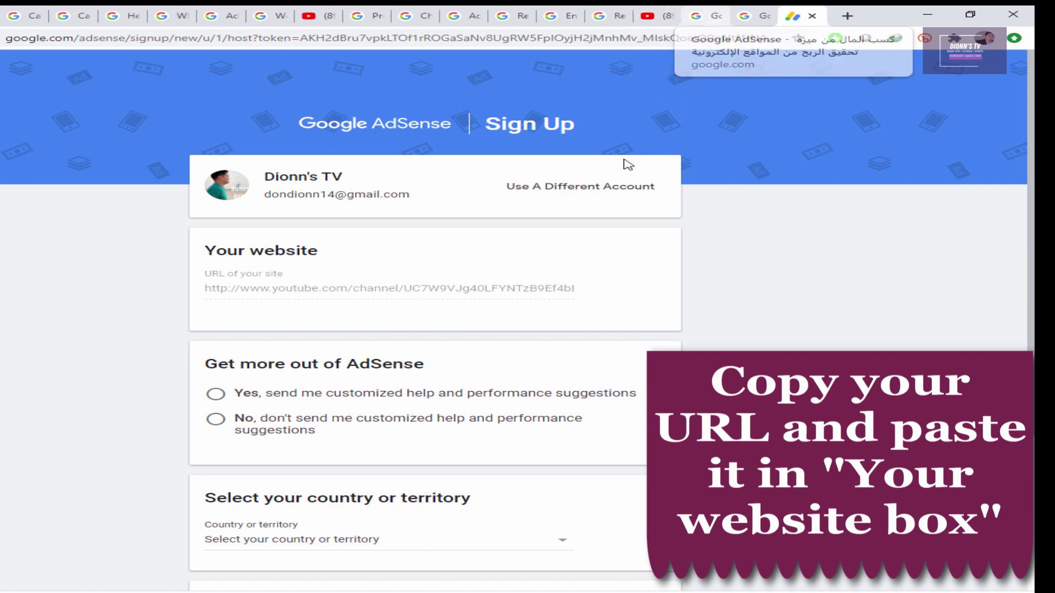
# - Open YouTube in a new tab, go to Your channel, and select the channel page's full URL
pyautogui.click(667, 12)
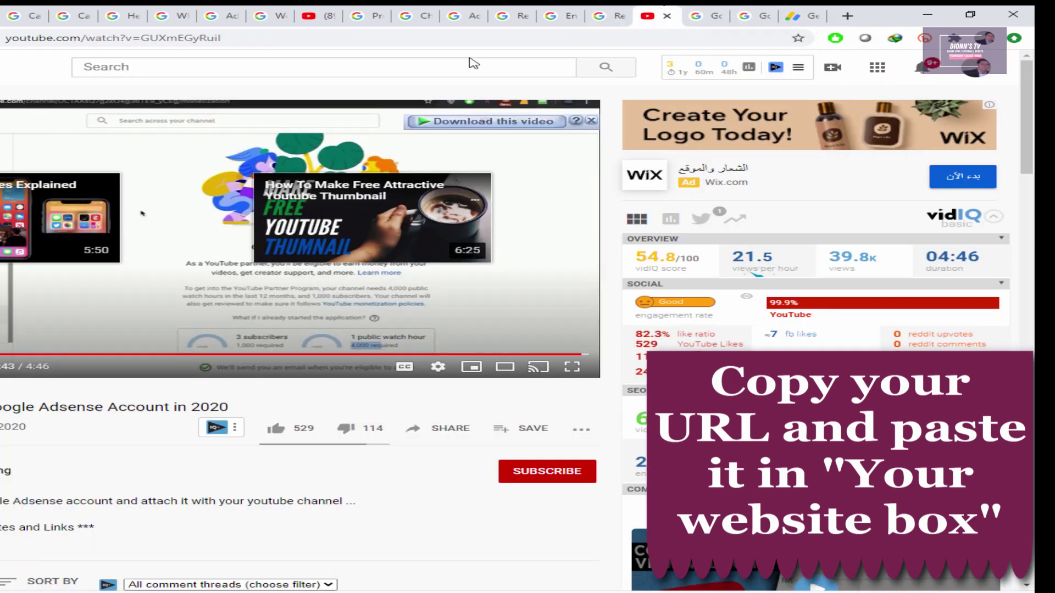
pyautogui.click(847, 16)
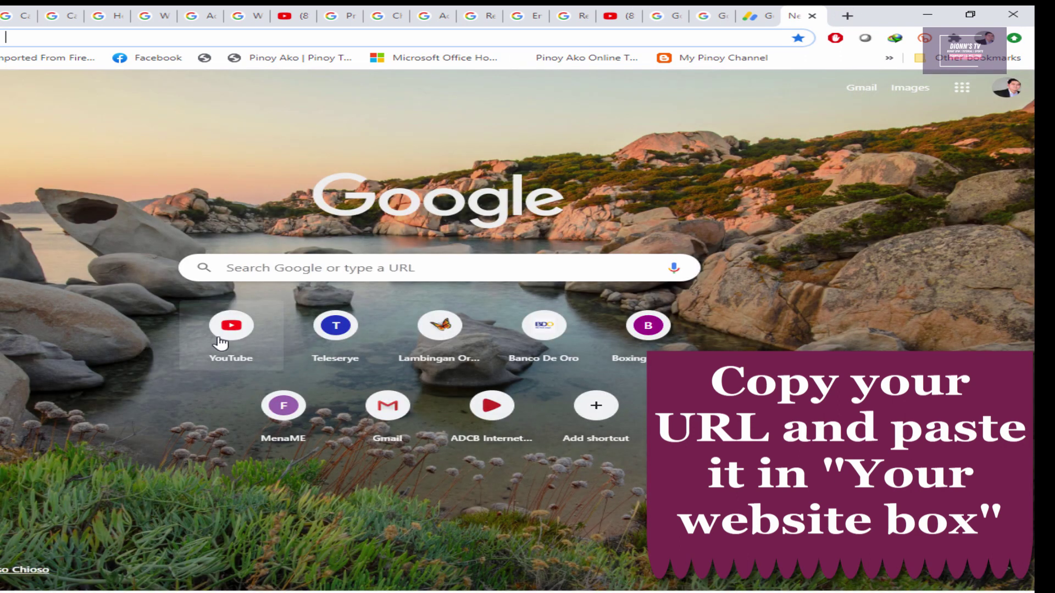
pyautogui.click(220, 343)
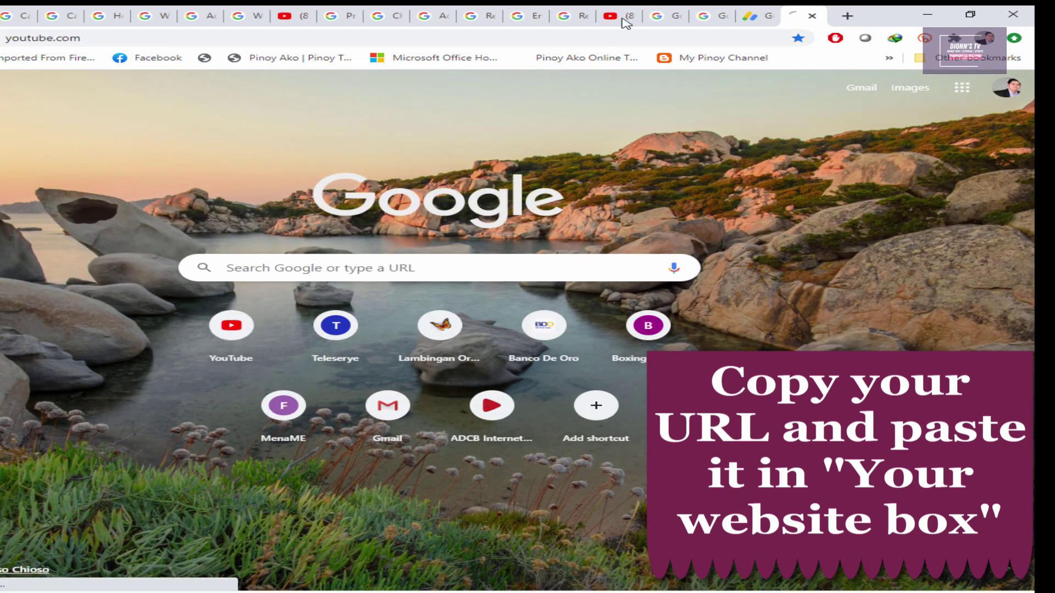
pyautogui.click(620, 16)
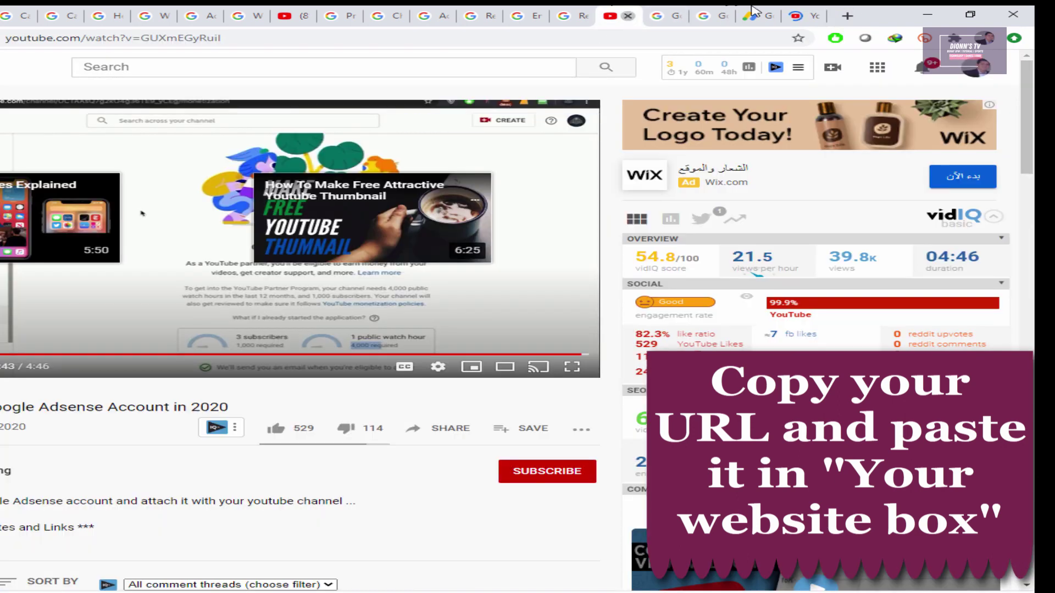
pyautogui.click(627, 17)
pyautogui.click(779, 13)
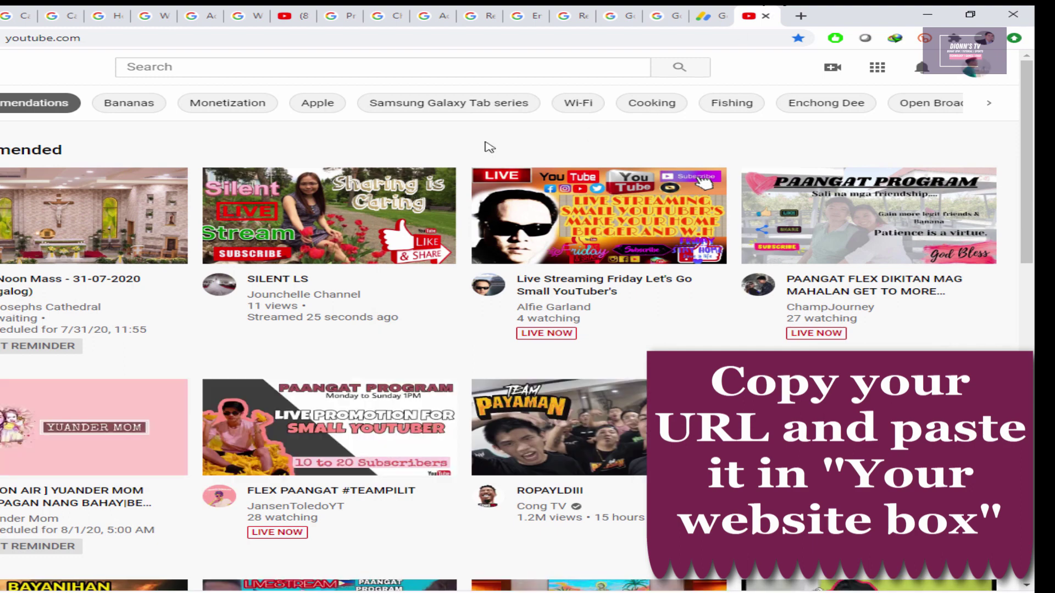
pyautogui.click(976, 79)
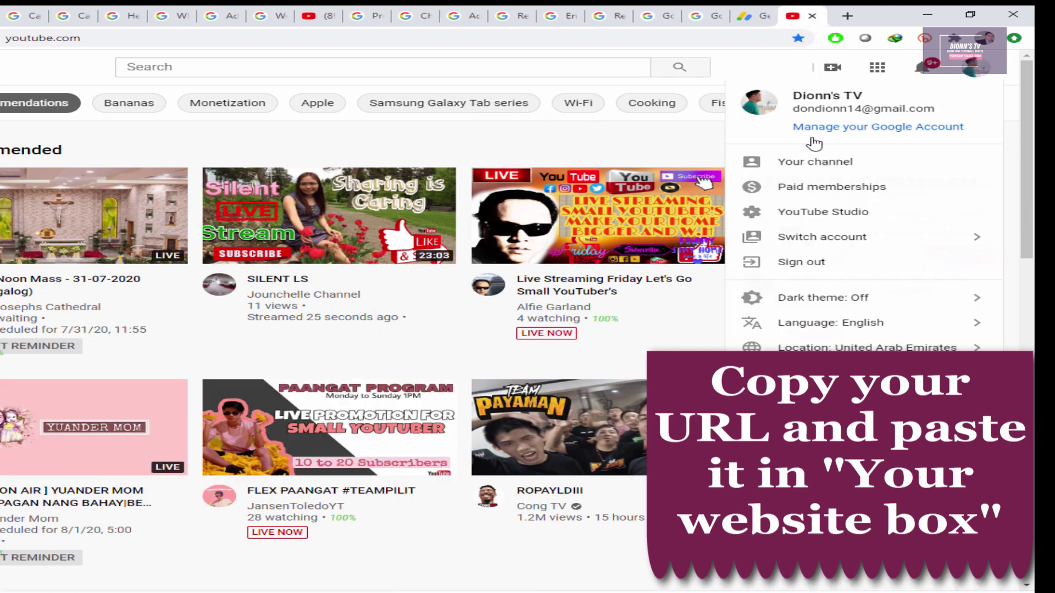
pyautogui.click(807, 163)
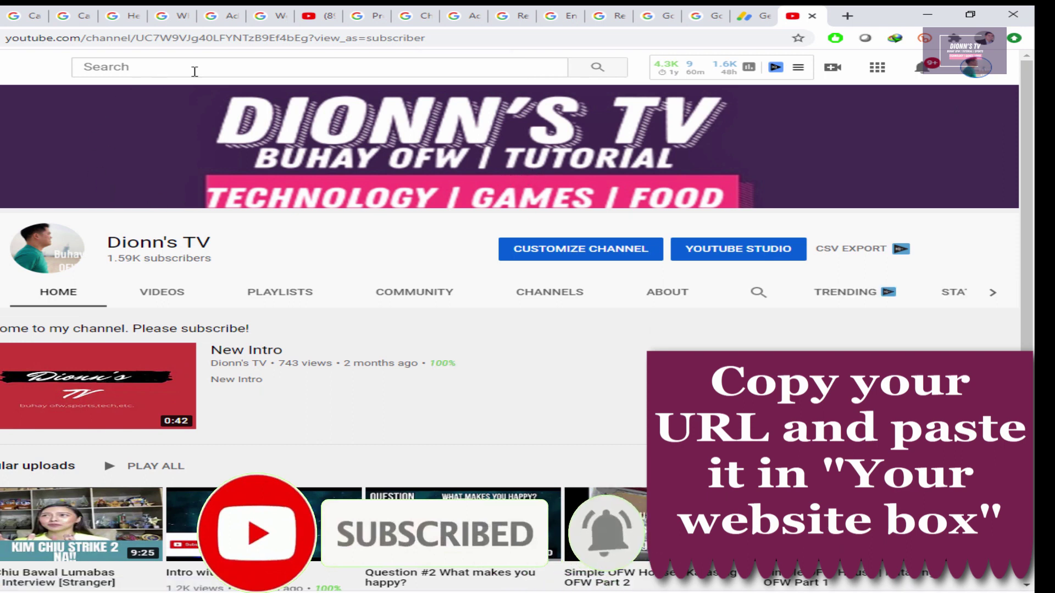
pyautogui.click(468, 41)
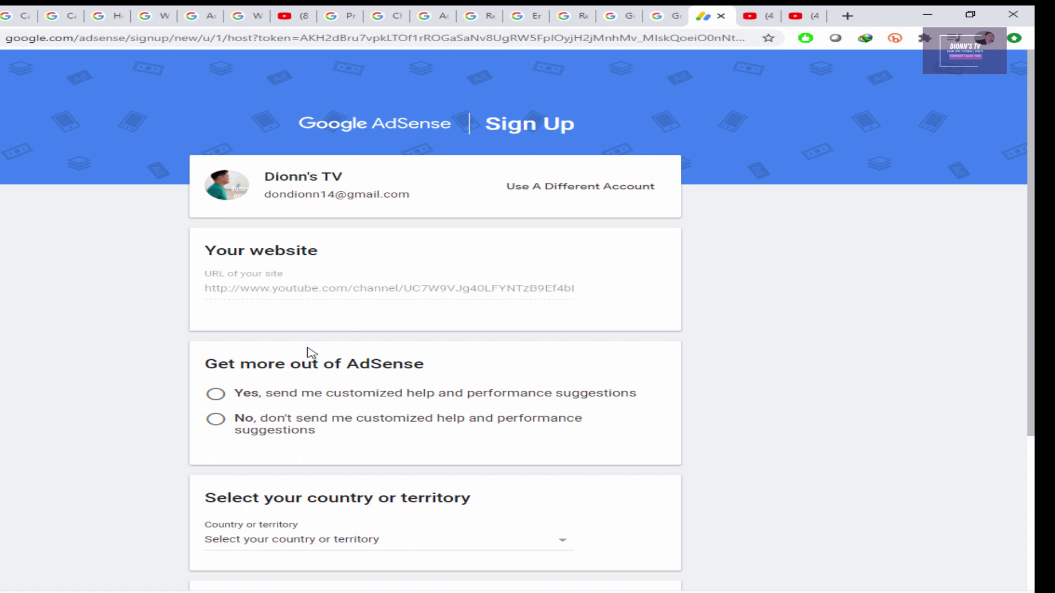
# - Opt in to customized help and performance suggestions and set the country to Philippines
pyautogui.scroll(-4, 242, 423)
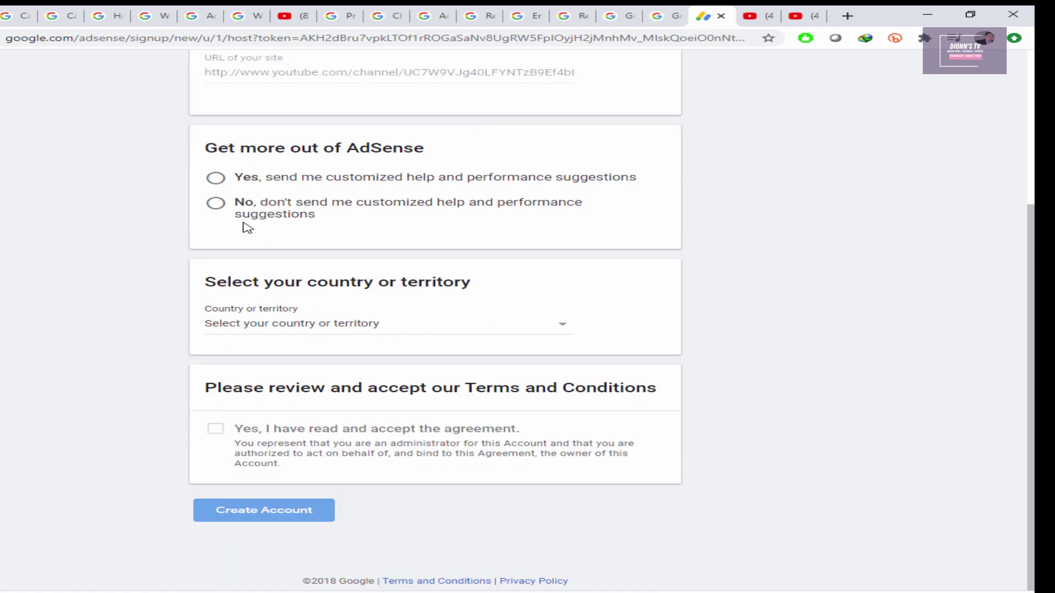
pyautogui.click(222, 178)
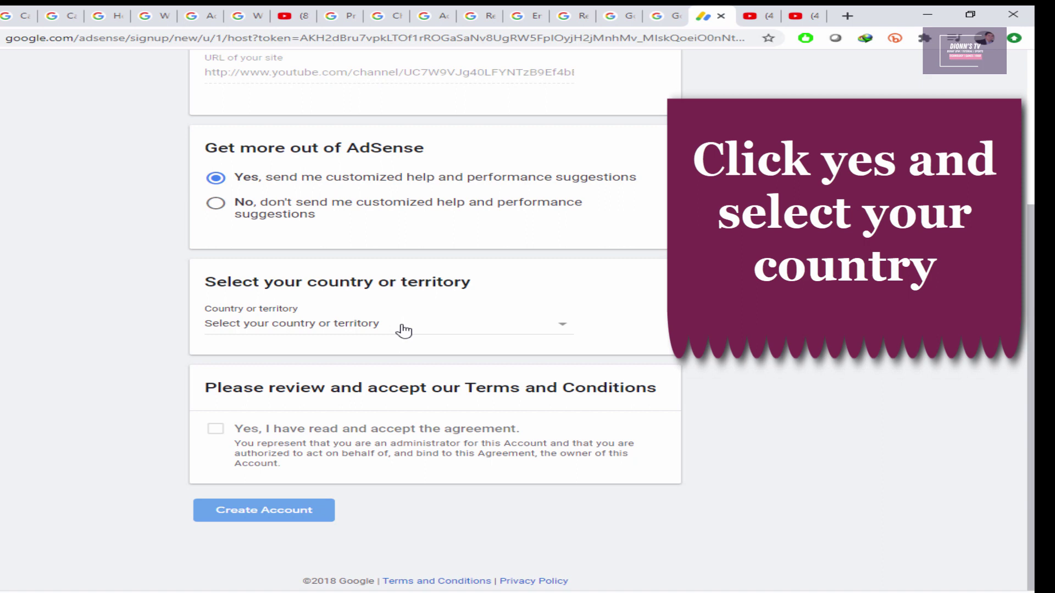
pyautogui.click(418, 326)
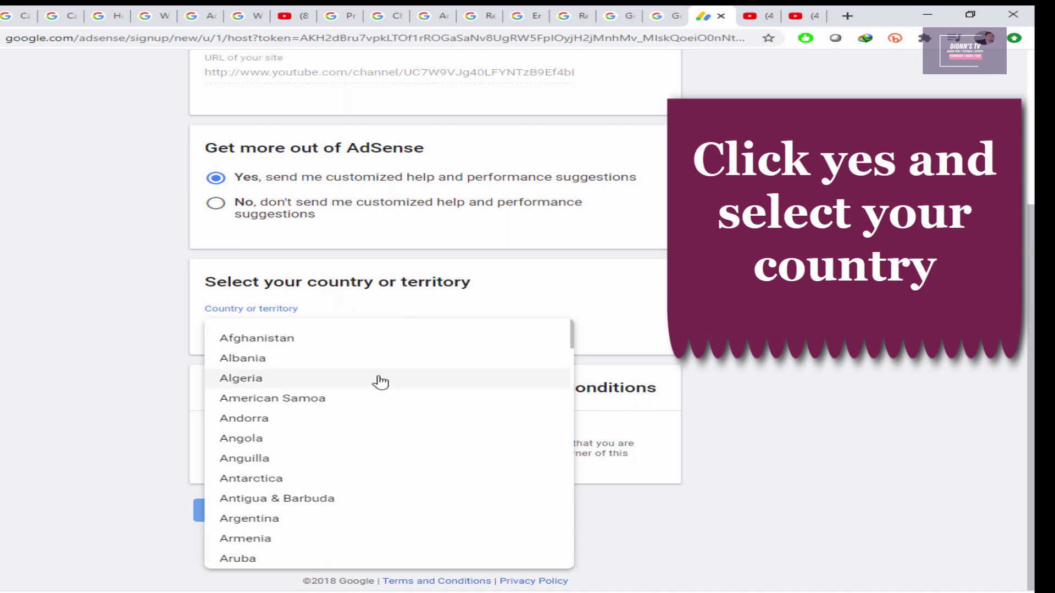
pyautogui.press('p')
pyautogui.scroll(-1, 354, 420)
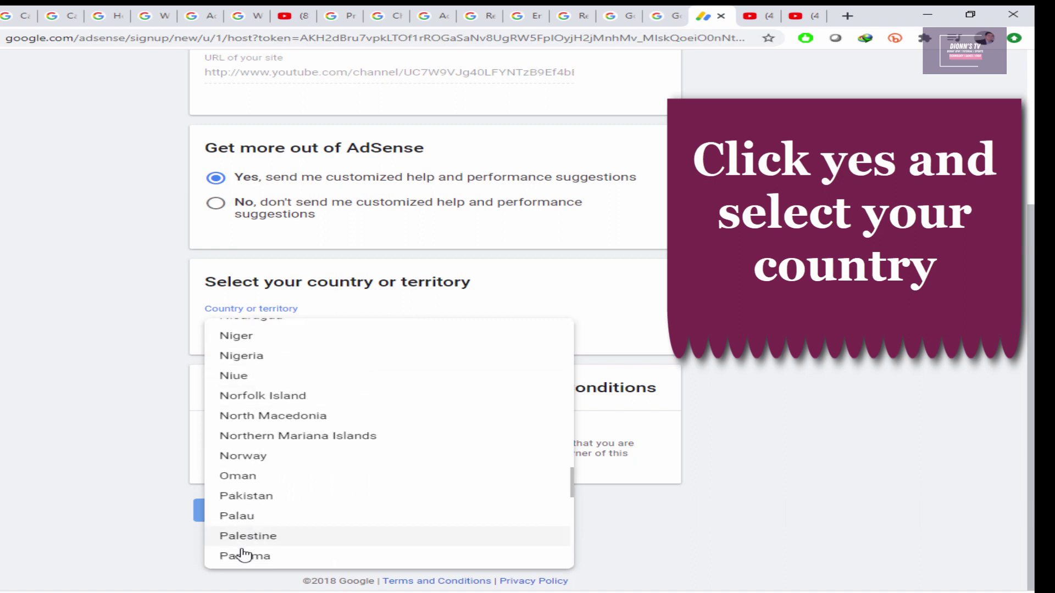
pyautogui.scroll(-1, 244, 555)
pyautogui.scroll(-1, 306, 502)
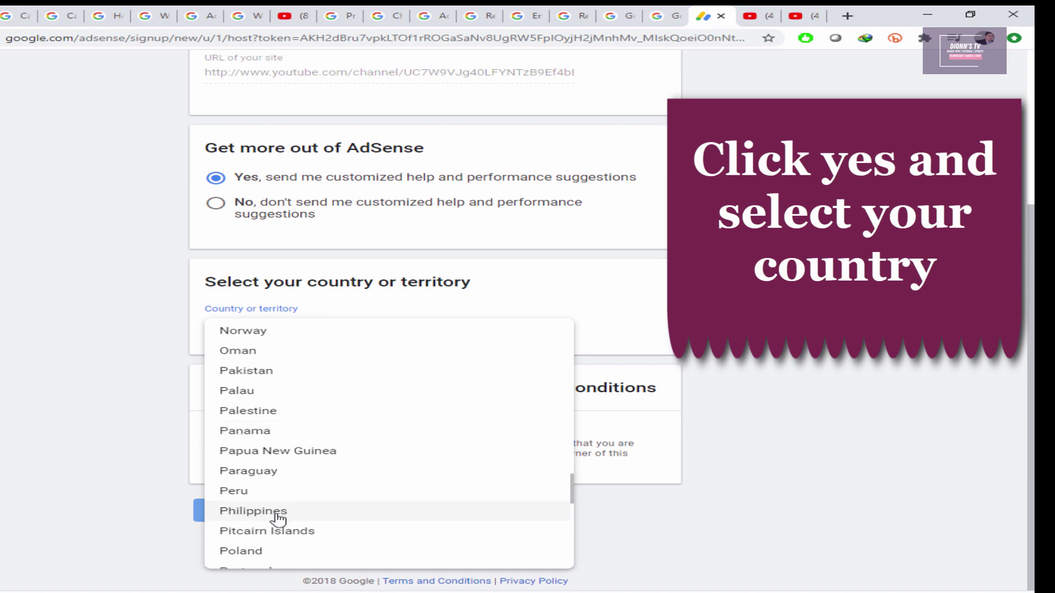
pyautogui.click(278, 514)
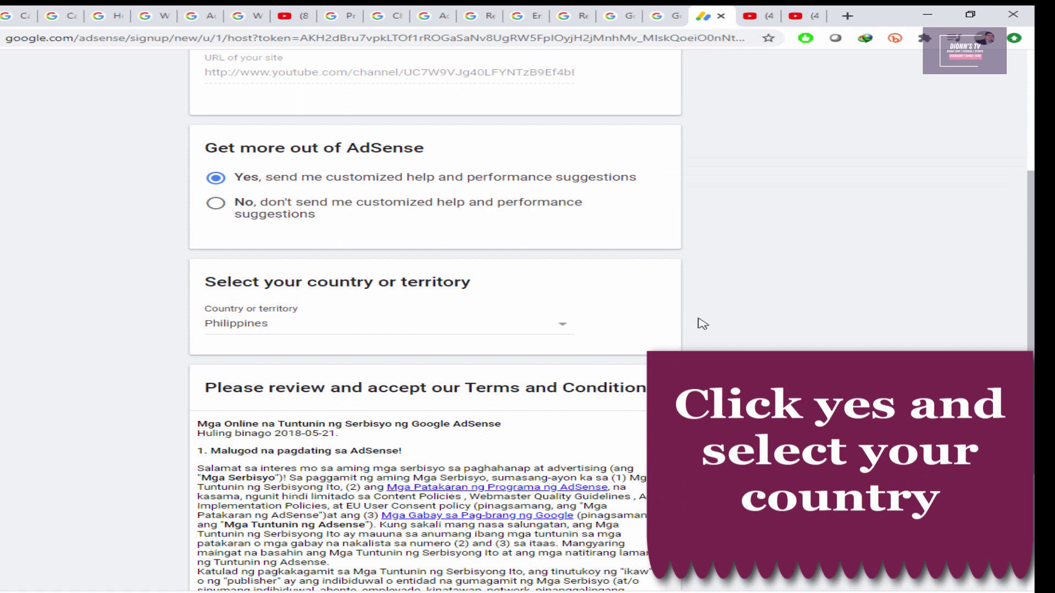
# - Tick 'Yes, I have read and accept the agreement' and create the AdSense account
pyautogui.scroll(-2, 678, 330)
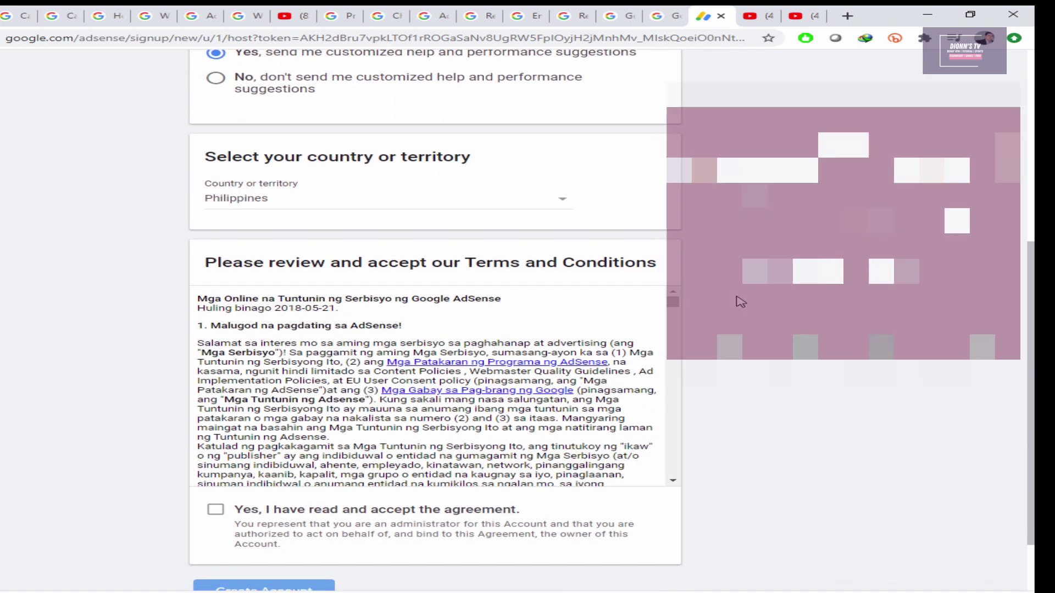
pyautogui.scroll(-1, 433, 307)
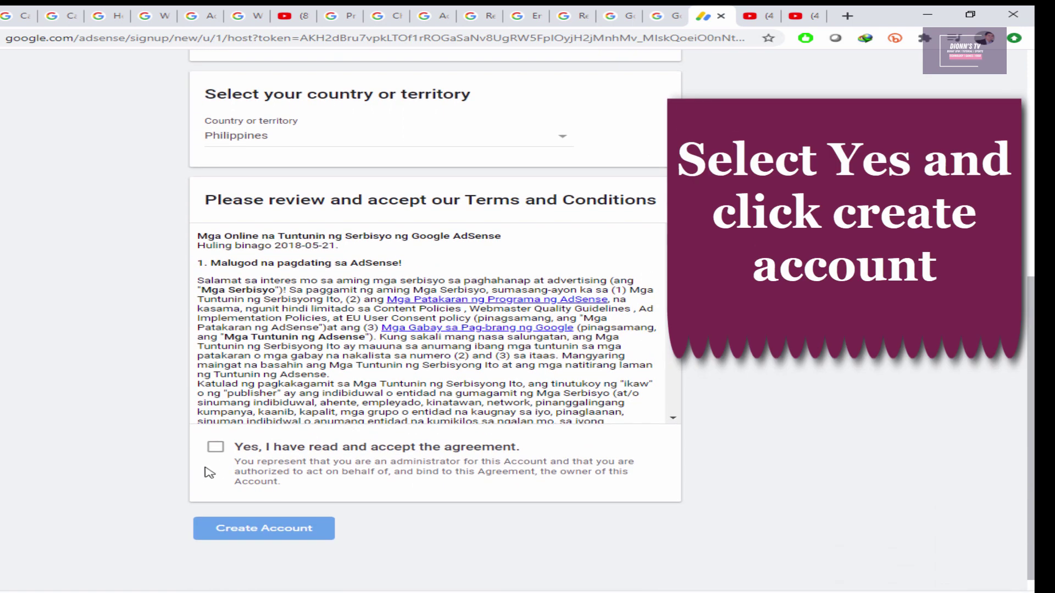
pyautogui.click(215, 447)
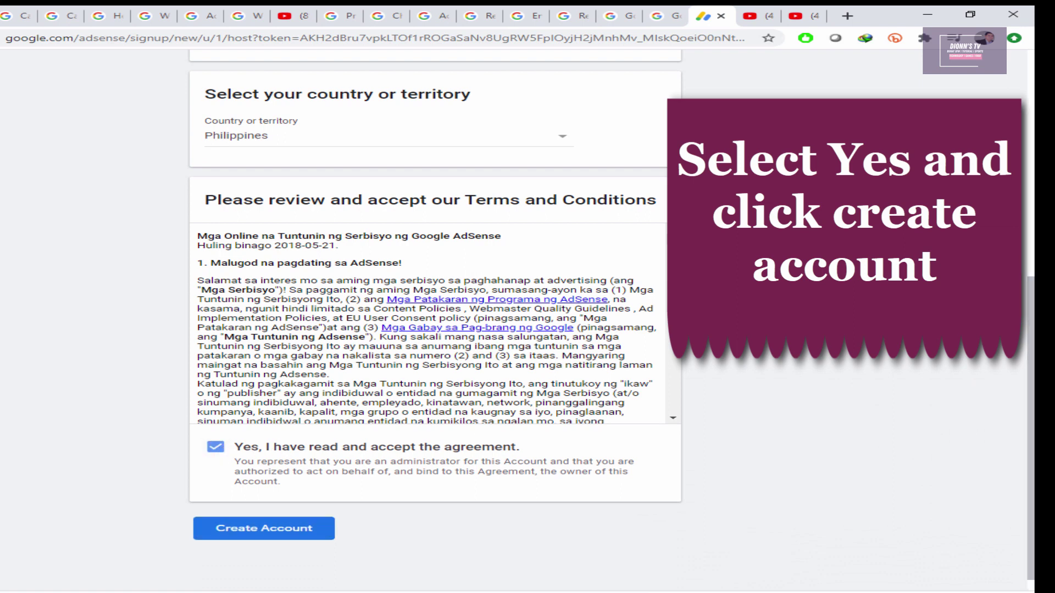
pyautogui.scroll(1, 222, 453)
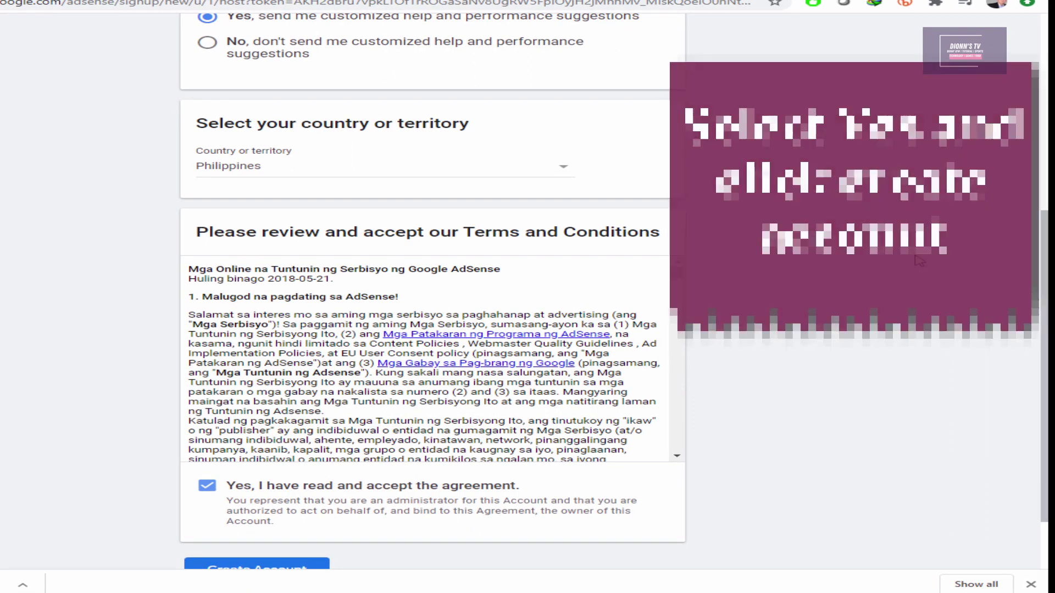
pyautogui.scroll(-1, 388, 447)
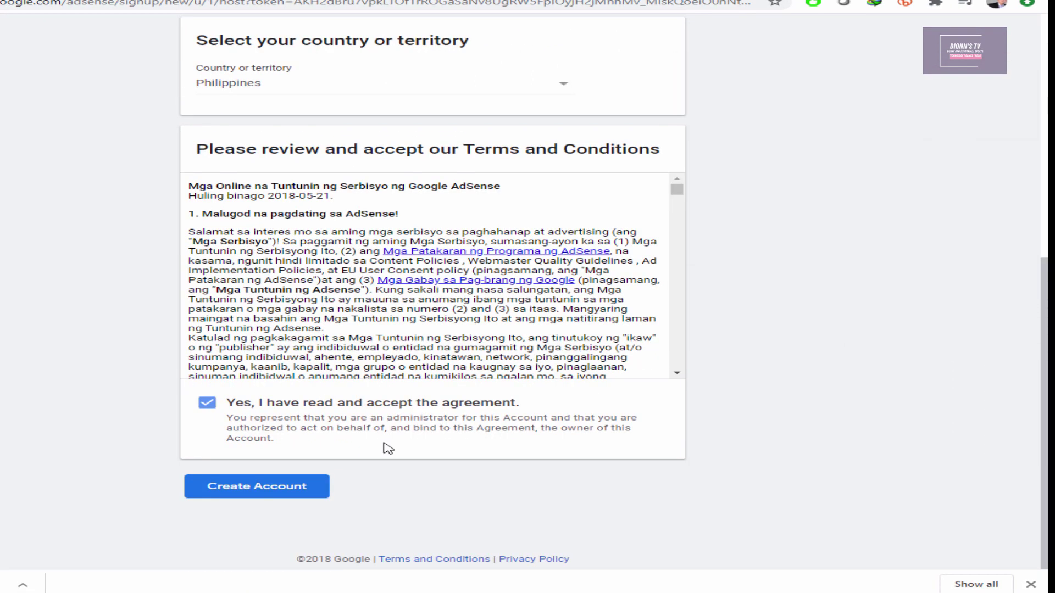
pyautogui.click(306, 488)
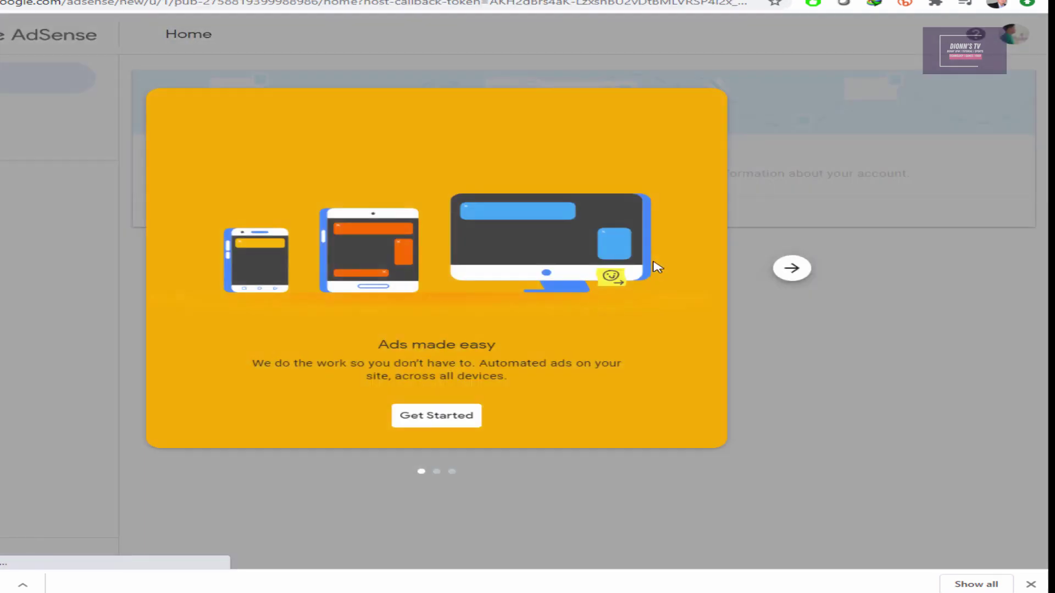
# - Dismiss the 'Ads made easy' welcome dialog with Get Started
pyautogui.click(444, 419)
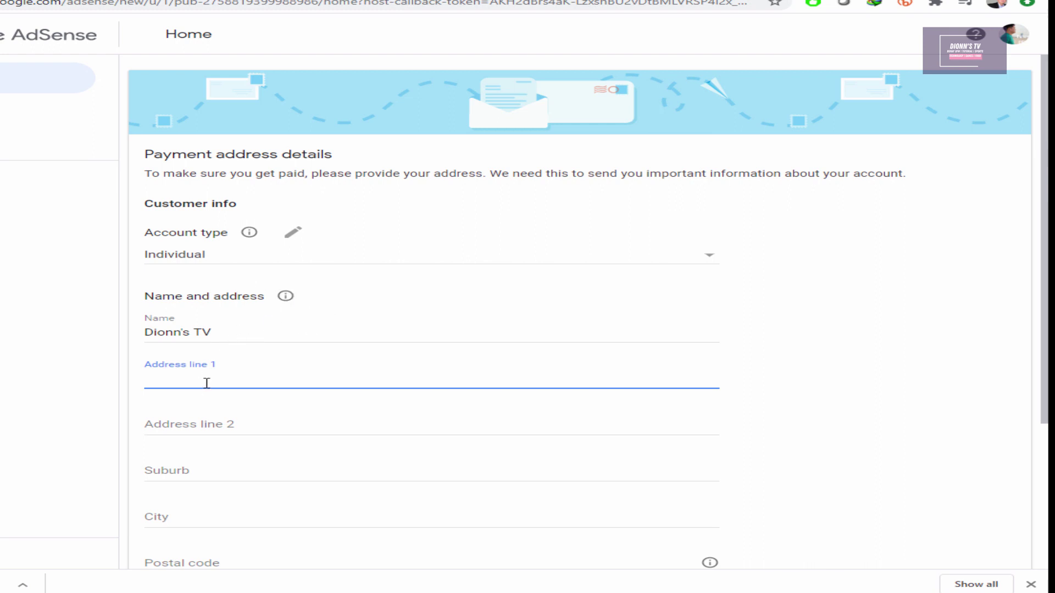
# - Enter the payment street address in Address line 1 and submit the address form
pyautogui.click(206, 382)
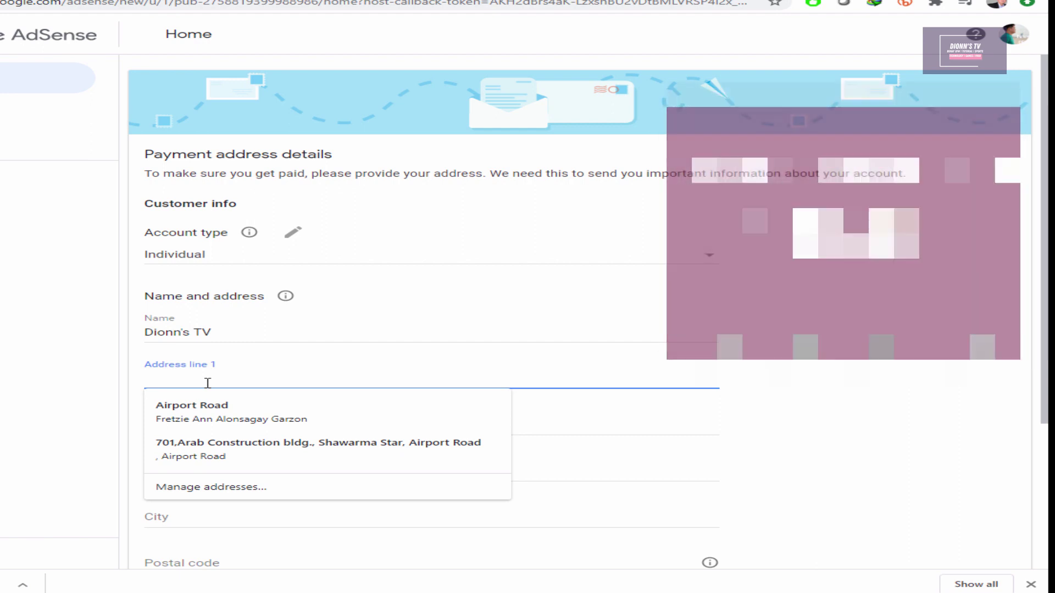
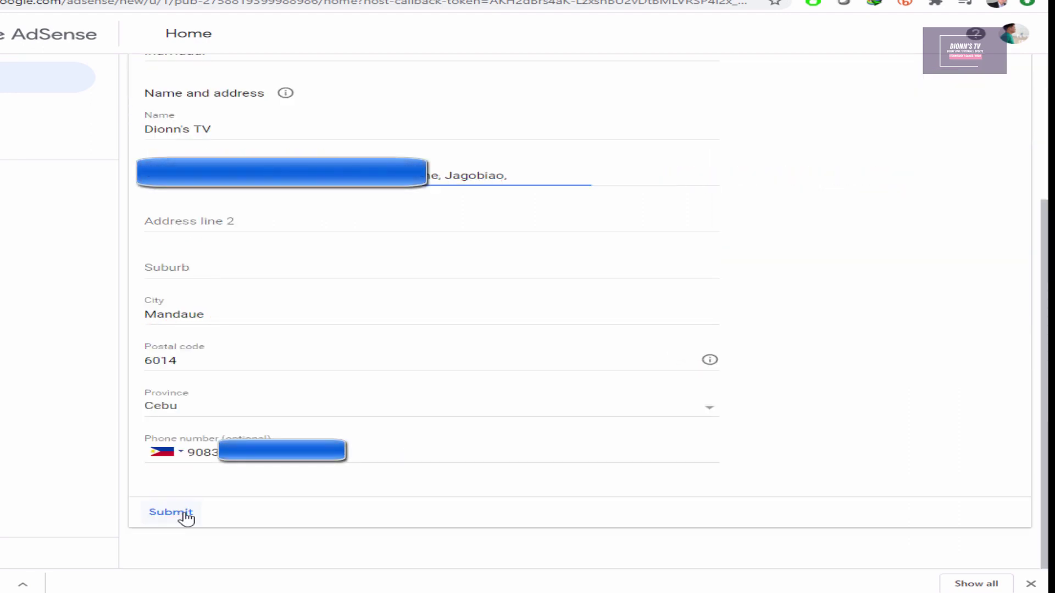
pyautogui.click(184, 516)
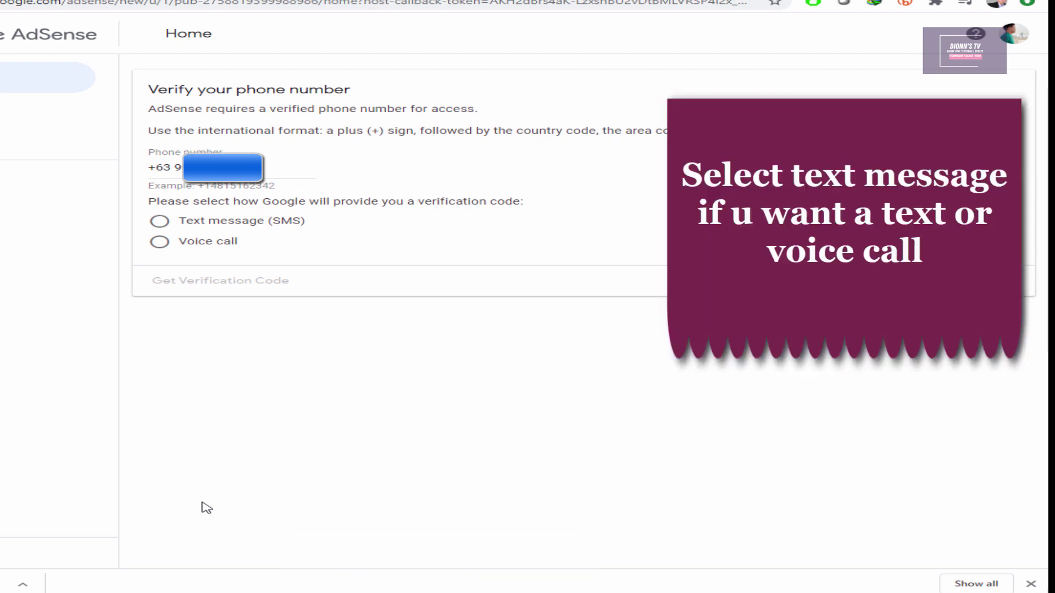
# - Request a verification code by Text message (SMS), then enter the received code and submit it
pyautogui.click(160, 221)
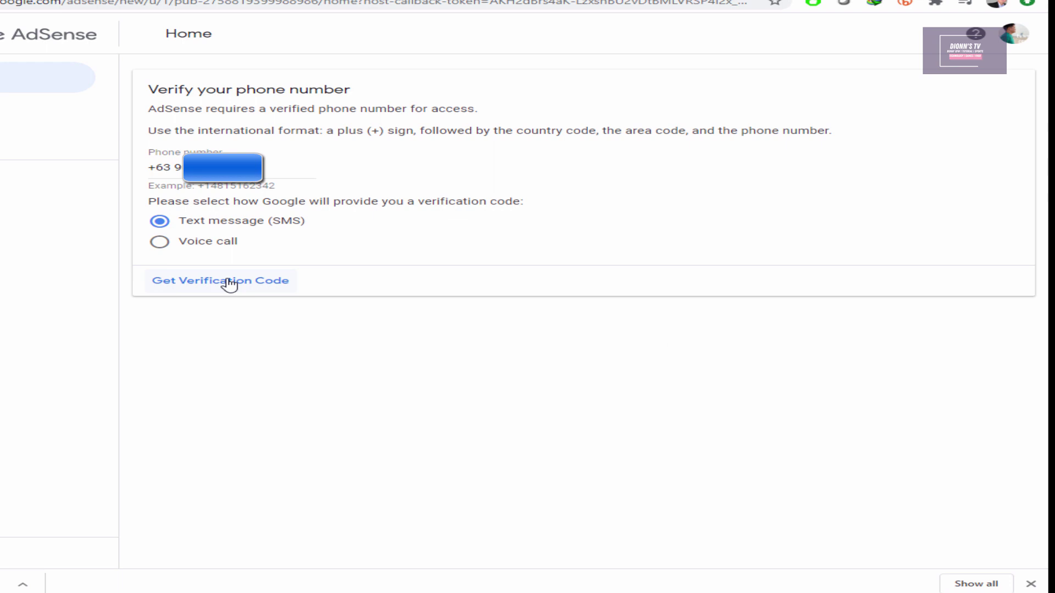
pyautogui.click(229, 285)
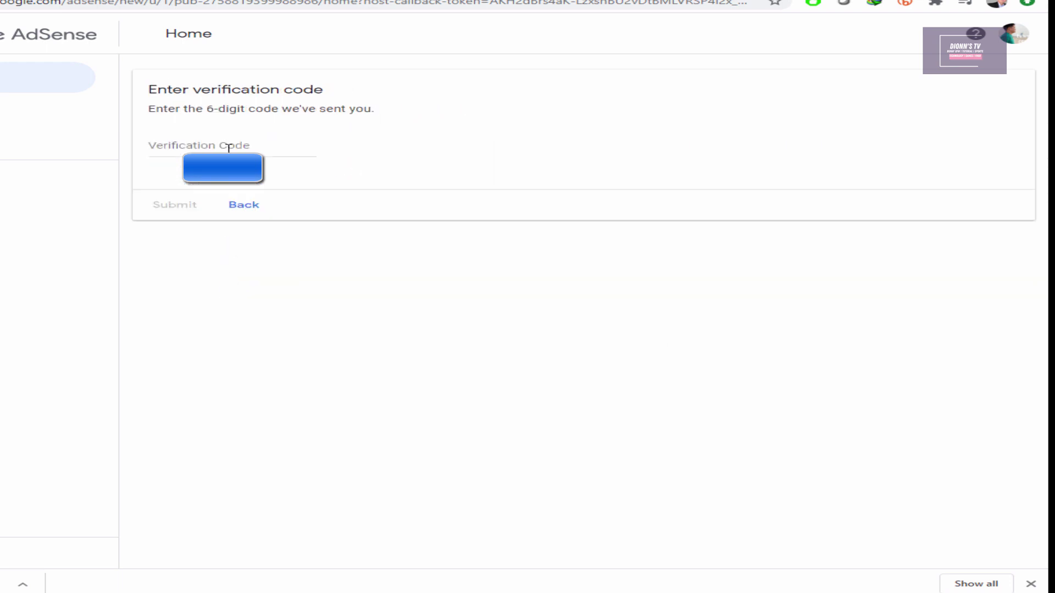
pyautogui.click(266, 145)
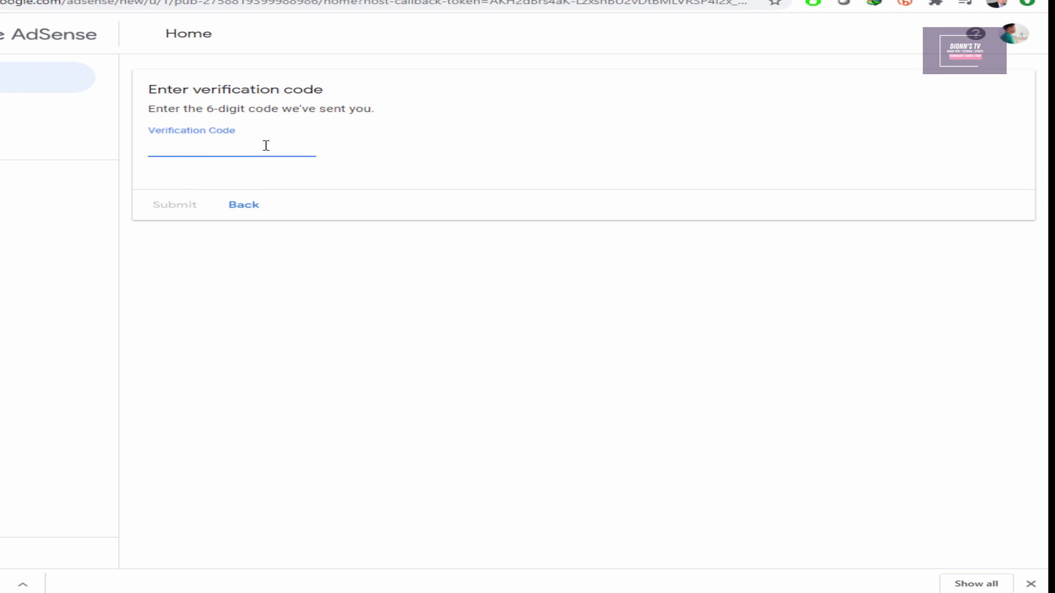
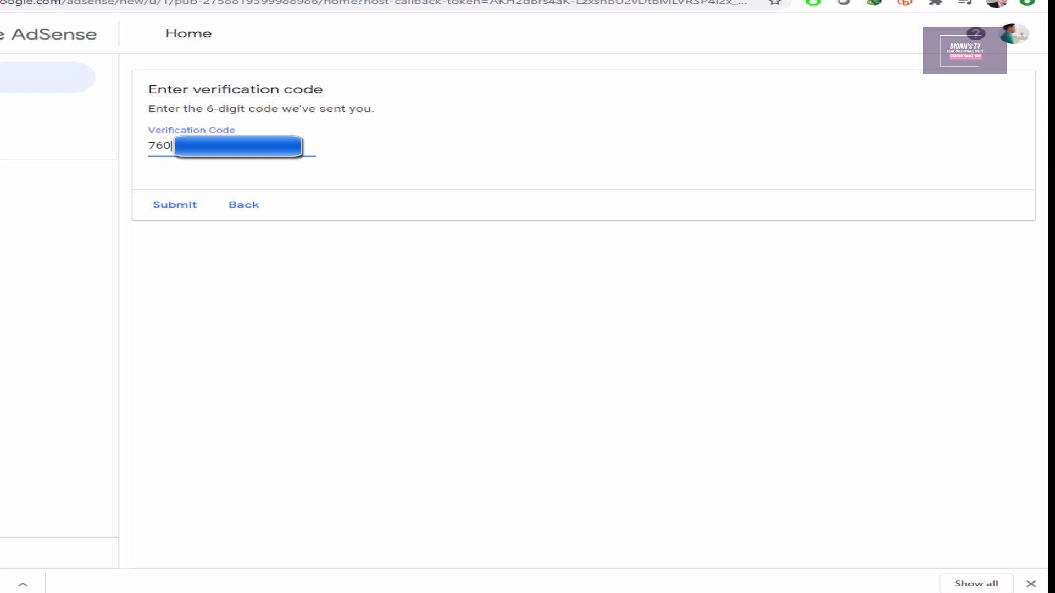
pyautogui.click(176, 204)
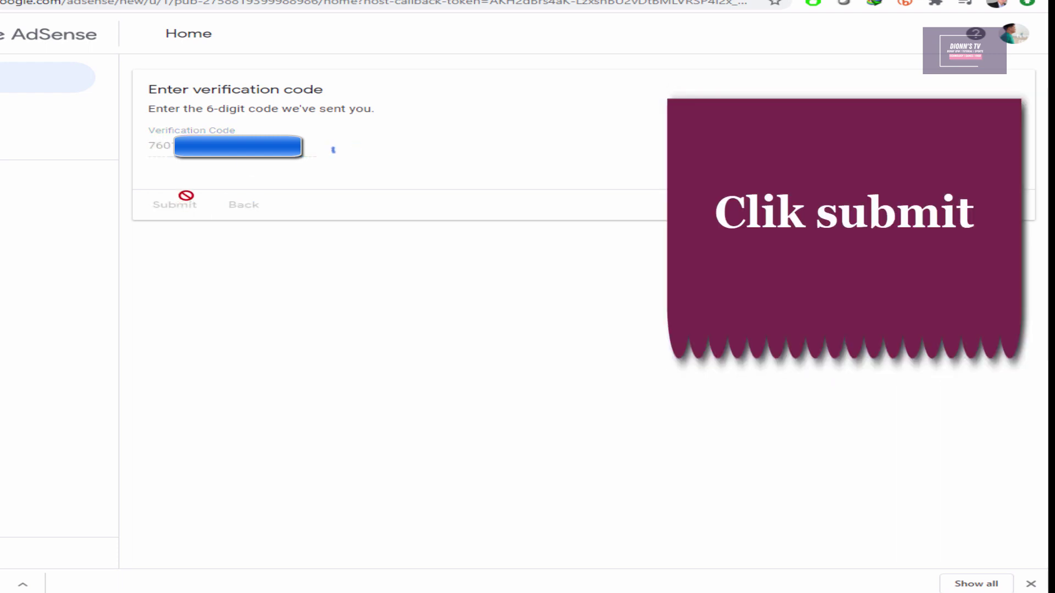